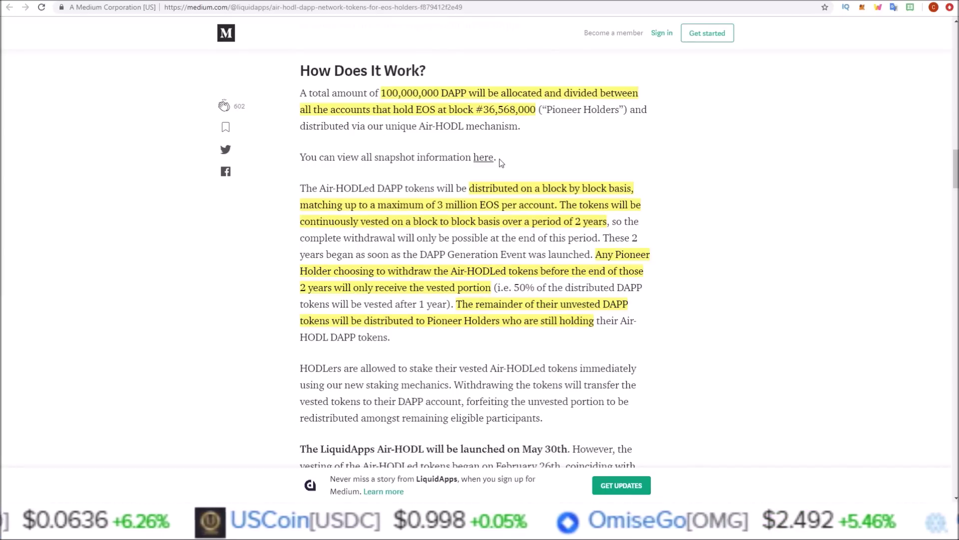
Follow the article's 'here' link to the LiquidApps Air-HODL snapshot spreadsheet of DAPP balances
left_click(484, 157)
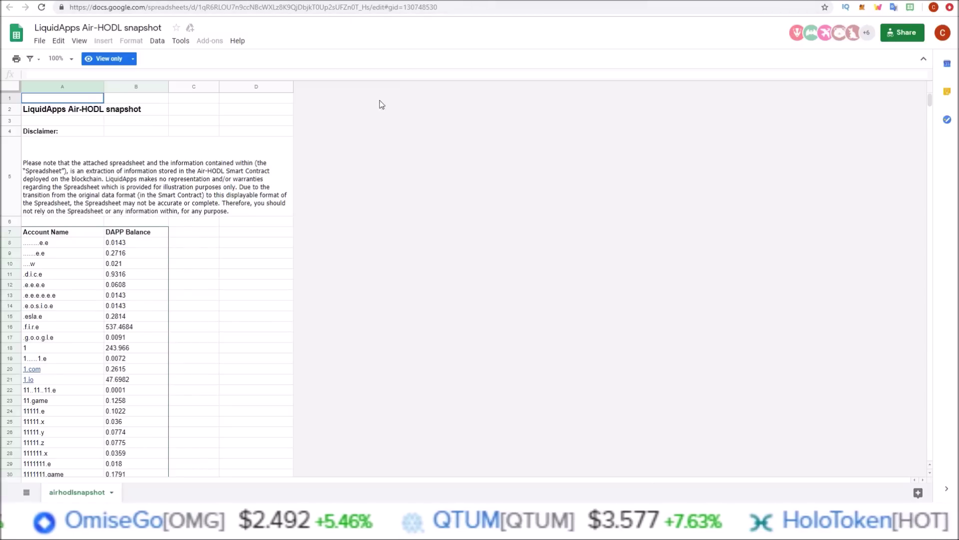
Switch from the snapshot spreadsheet back to the Medium article tab
key("ctrl+Tab")
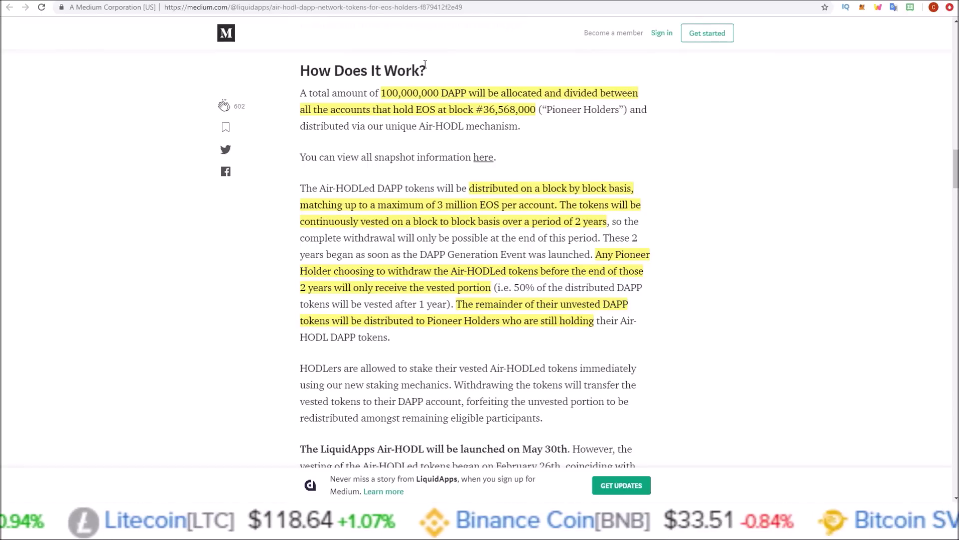
Go to bloks.io and open the Wallet page with the 16.3392 EOS balance
key("ctrl+l")
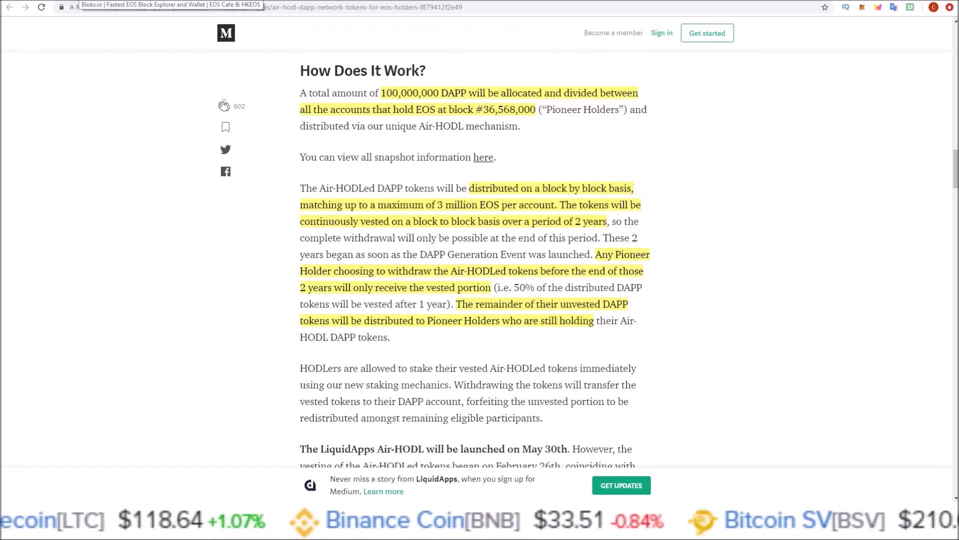
type("bloks.io")
key("Return")
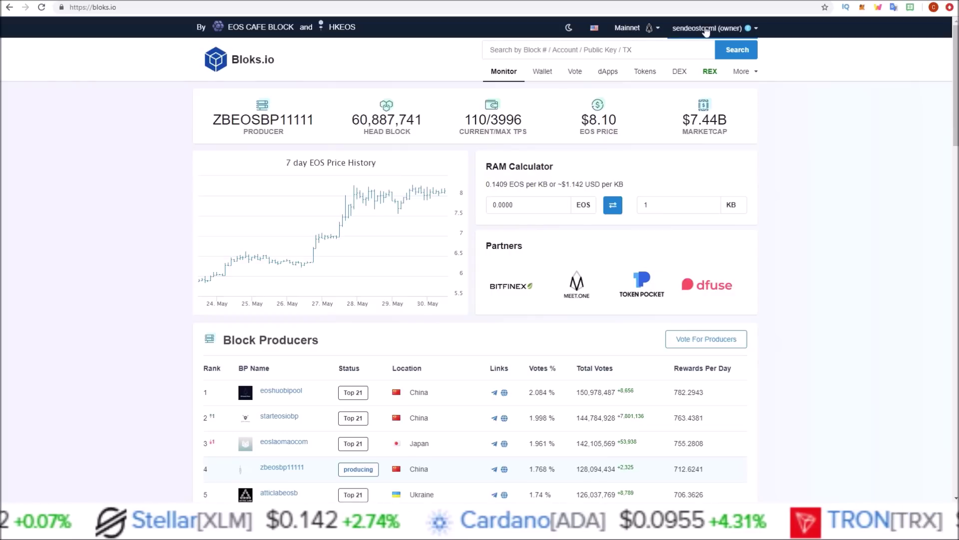
left_click(542, 75)
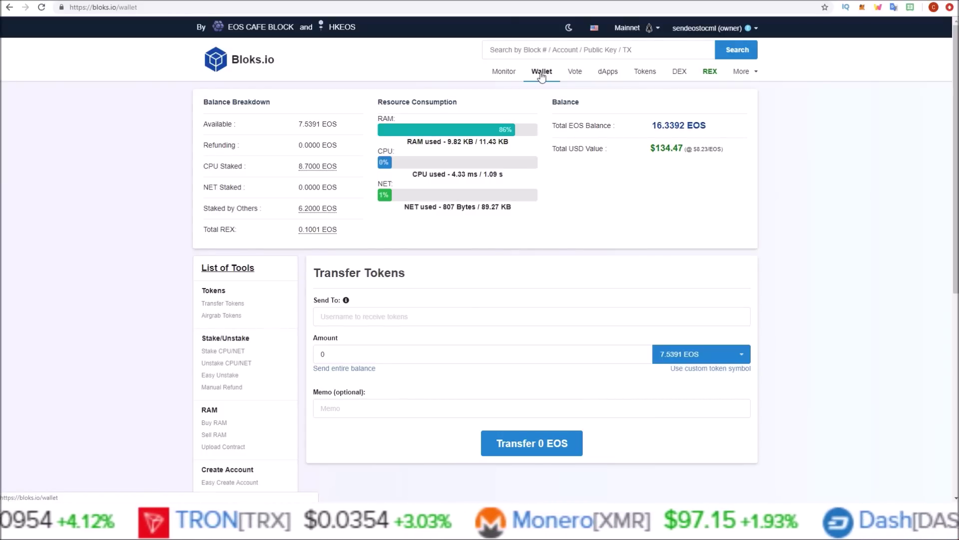
Open the Airgrab Tokens tool and highlight the DAPP row from dappairhodl1
left_click(223, 316)
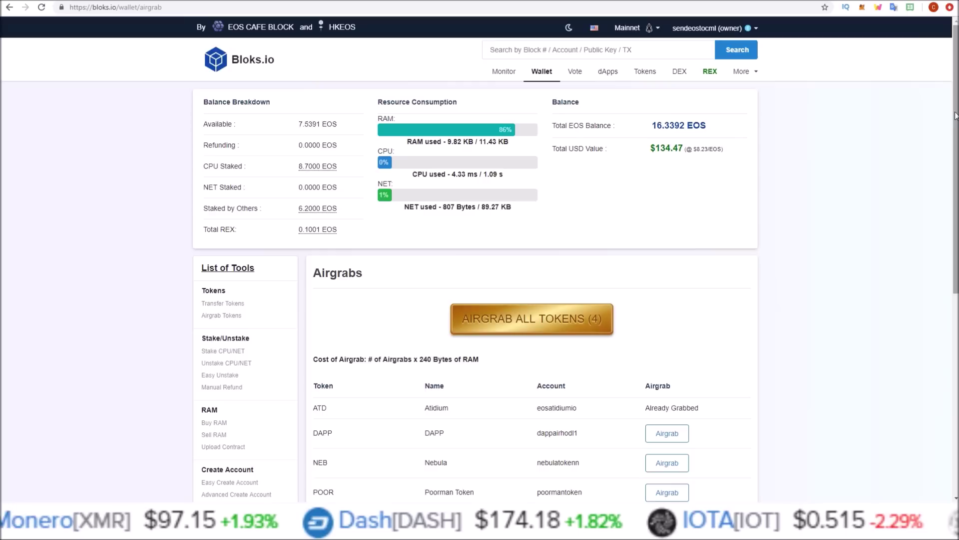
scroll(955, 116, "down", 3)
triple_click(336, 276)
left_click_drag(339, 277, 580, 271)
left_click(584, 272)
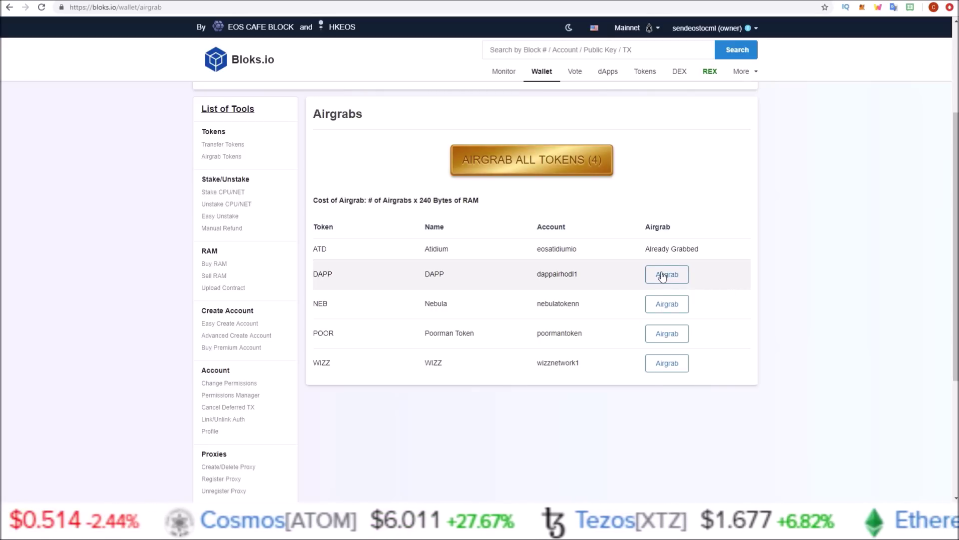
Airgrab the DAPP tokens and approve the dappairhodl1 grab in Scatter
left_click(662, 276)
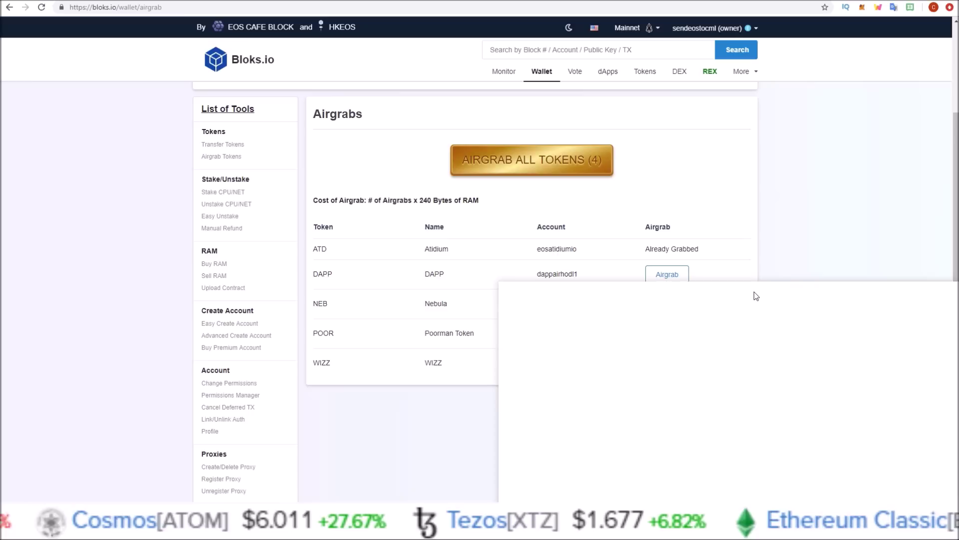
left_click_drag(748, 253, 739, 184)
left_click_drag(709, 264, 795, 256)
left_click(794, 256)
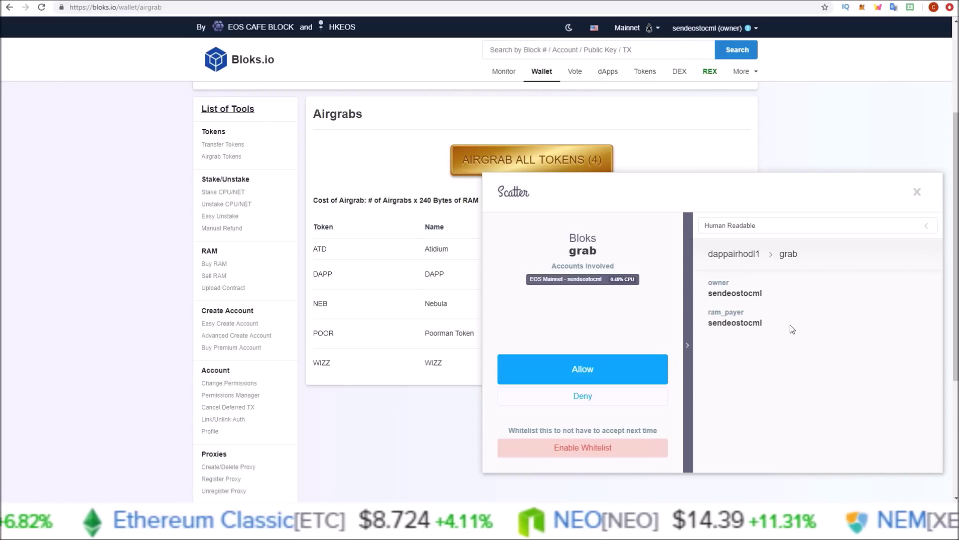
left_click(583, 369)
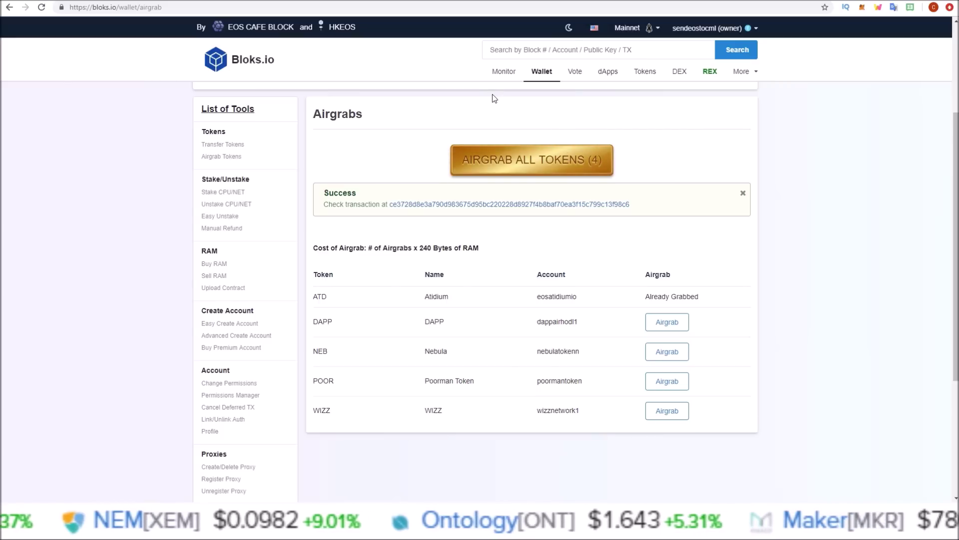
Open the dappairhodl1 account page, then return to the Airgrabs tool
left_click_drag(536, 321, 581, 323)
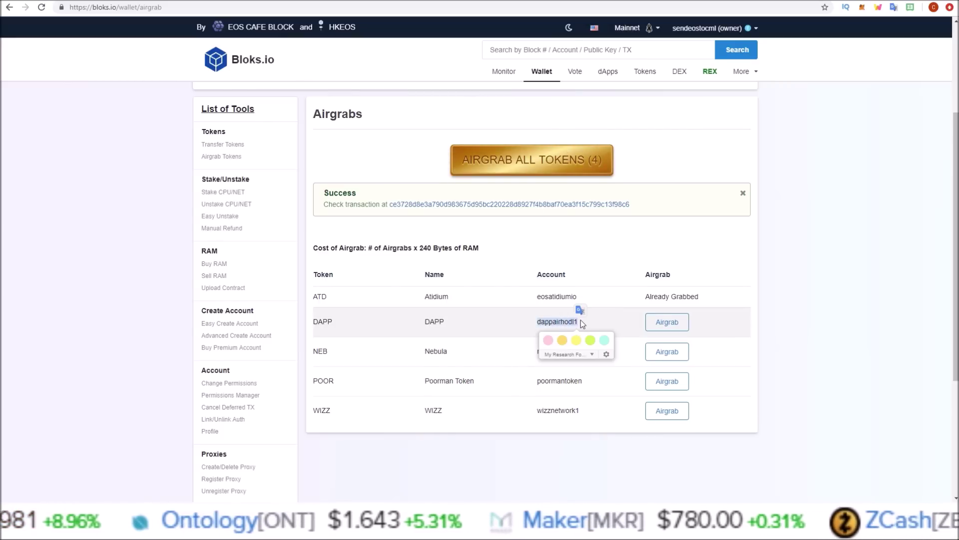
left_click(540, 321)
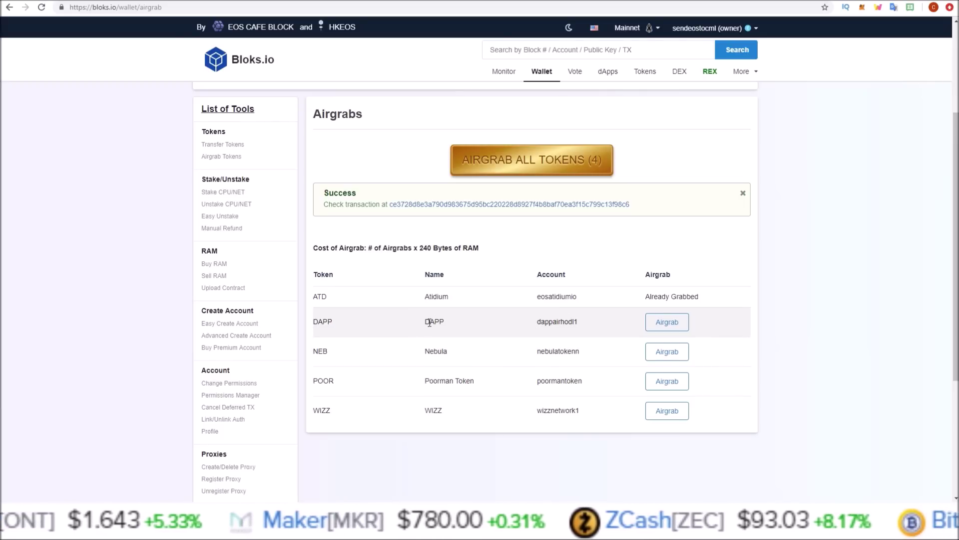
left_click(547, 322)
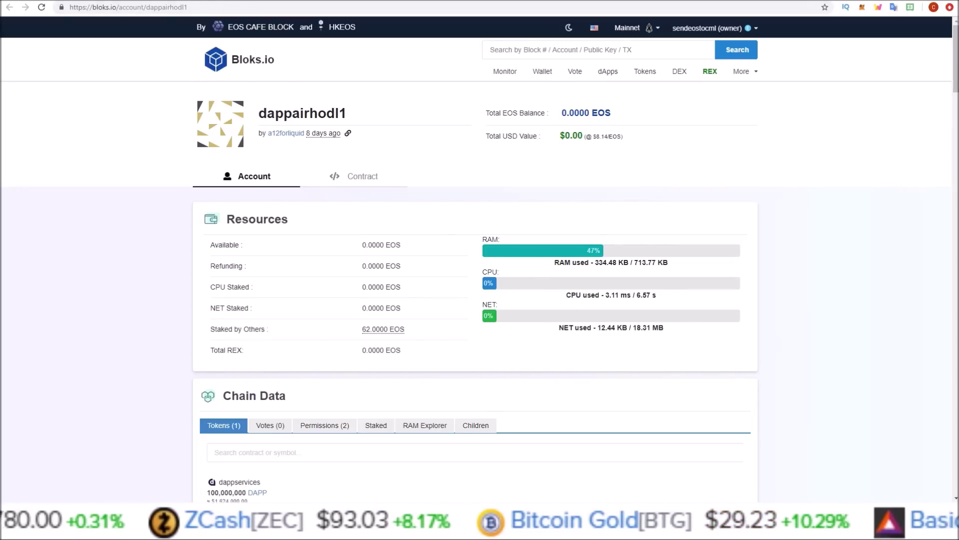
key("alt+Left")
Search Bloks.io for the copied name dappairhodl1 and view its Contract actions
left_click(583, 50)
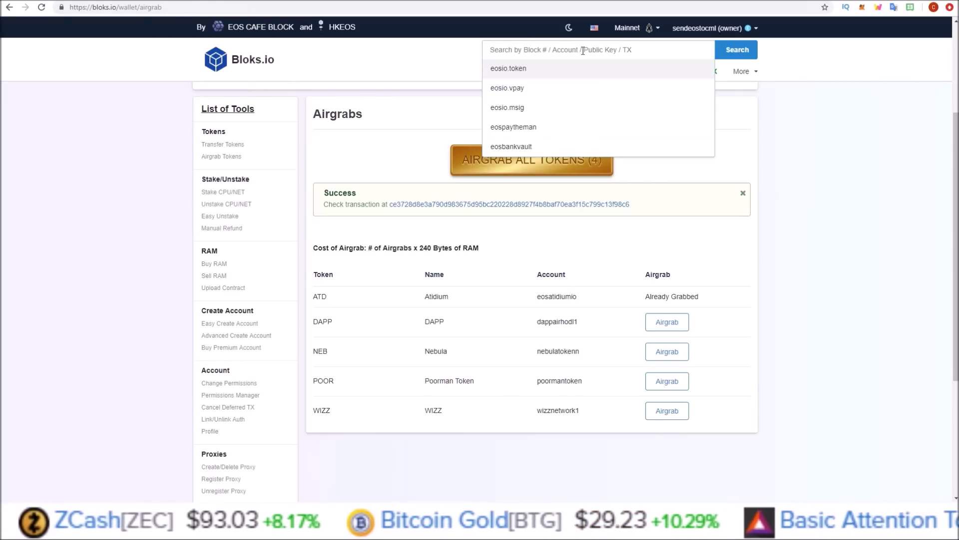
left_click_drag(536, 322, 577, 321)
right_click(575, 321)
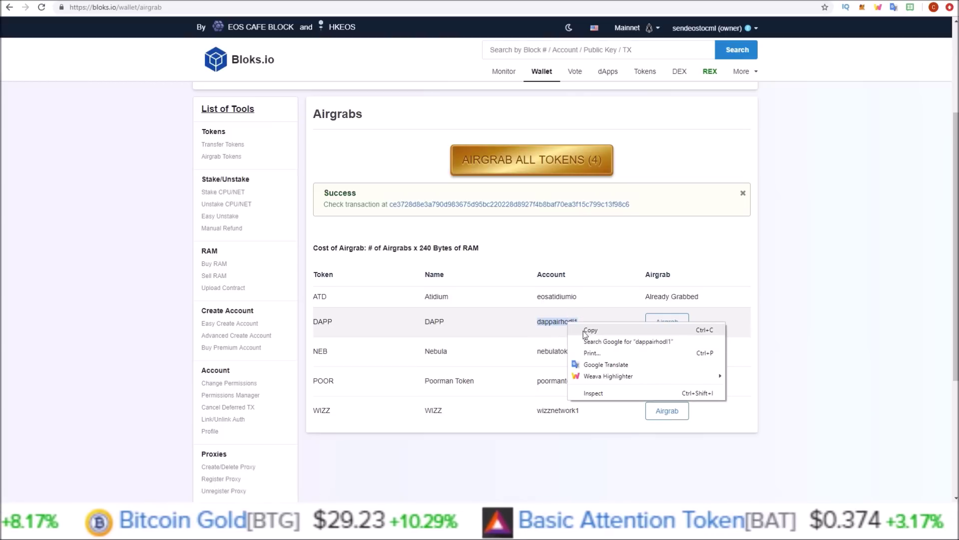
left_click(583, 330)
left_click(533, 48)
right_click(532, 47)
left_click(563, 124)
key("Return")
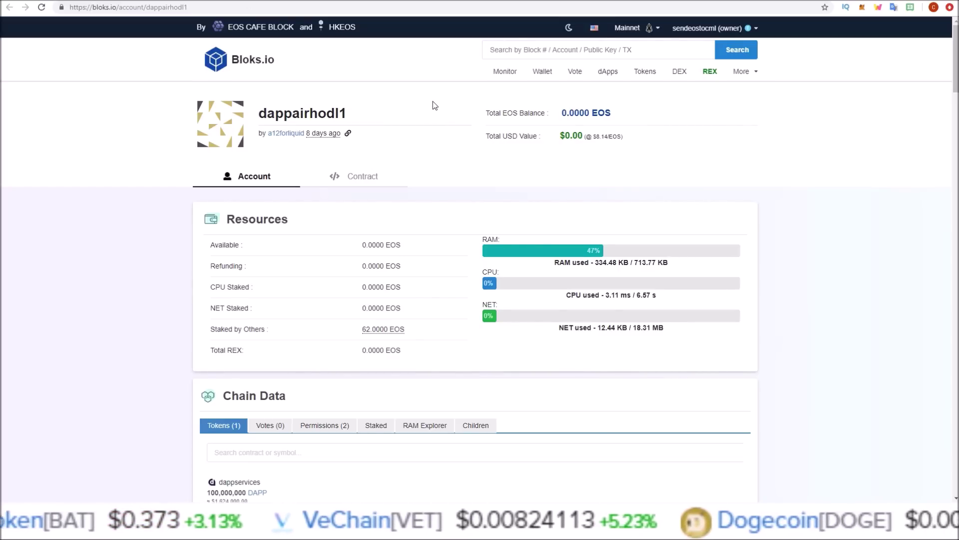
left_click(350, 182)
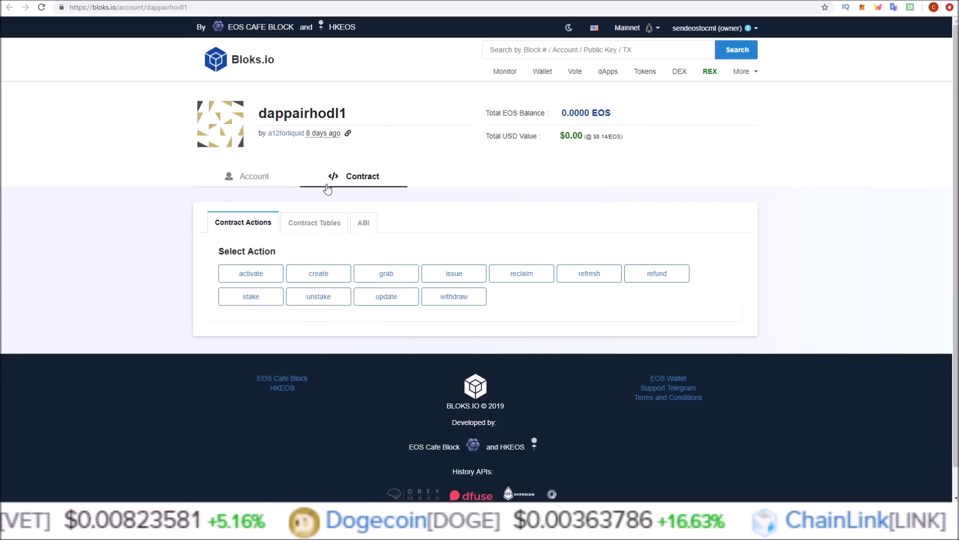
Scope the dappairhodl1 accounts table to the user's account name and refresh it
left_click(320, 229)
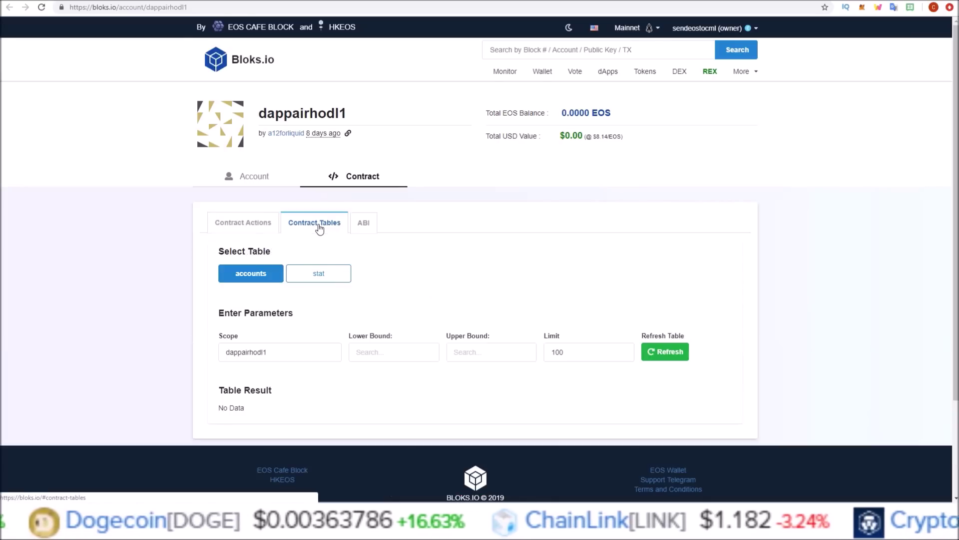
left_click_drag(226, 352, 265, 351)
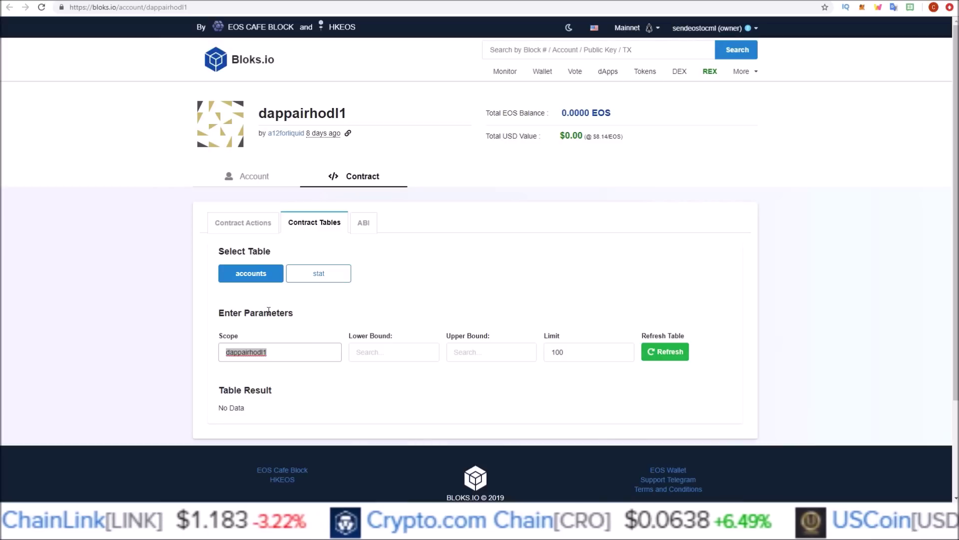
double_click(263, 352)
type("sendeostocml")
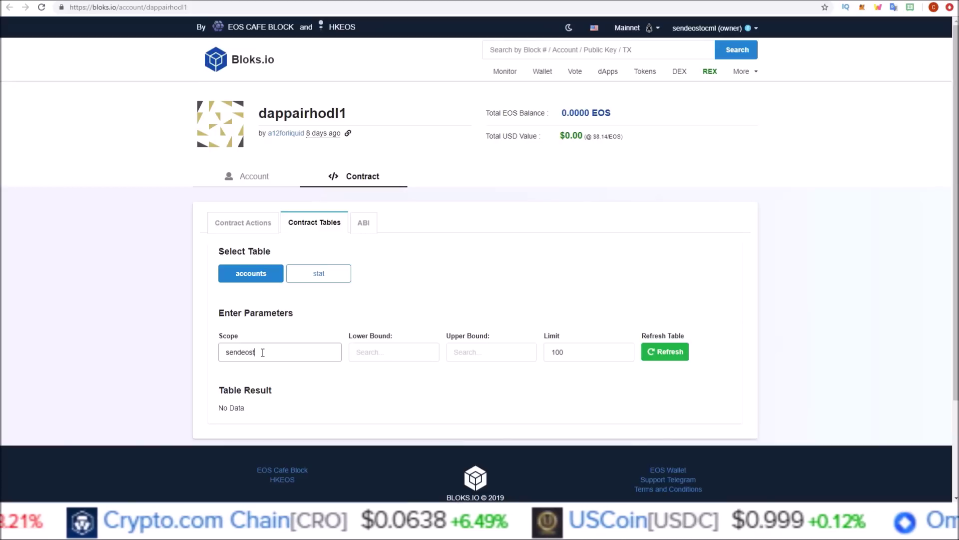
left_click(662, 355)
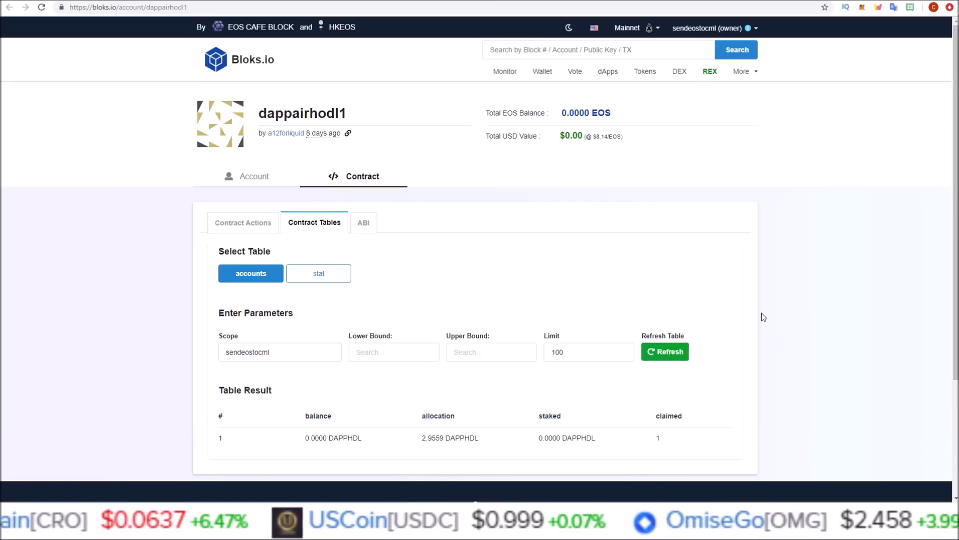
scroll(954, 137, "down", 1)
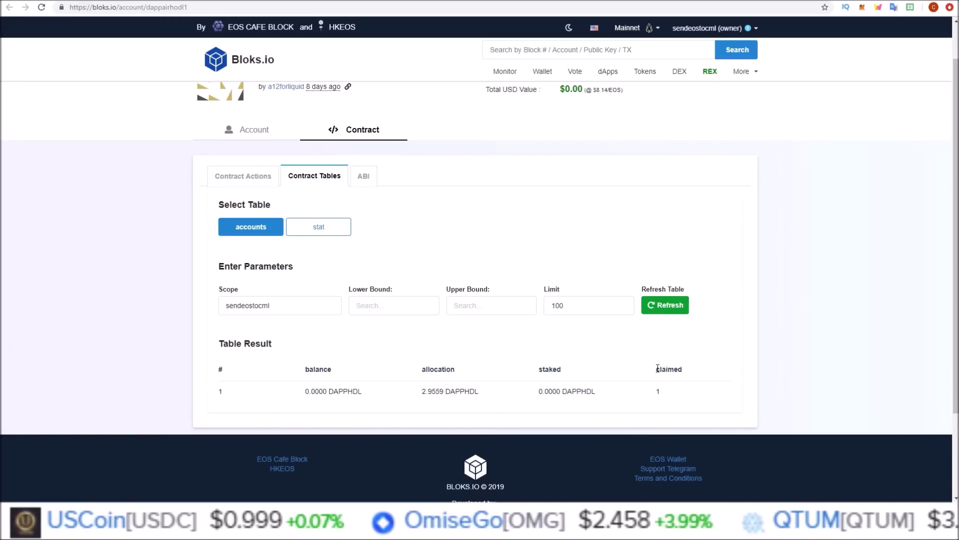
left_click_drag(656, 369, 686, 369)
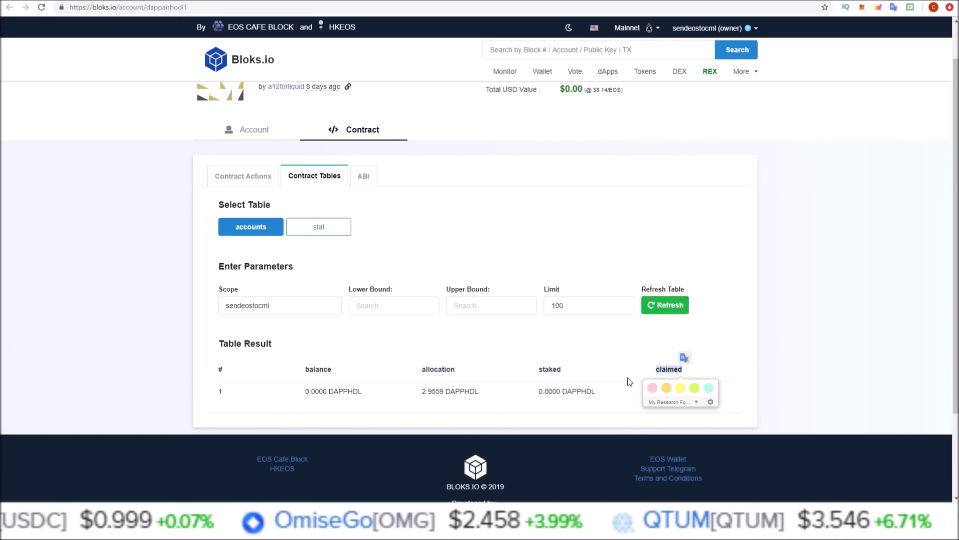
left_click(624, 361)
left_click_drag(652, 394, 679, 393)
left_click(687, 394)
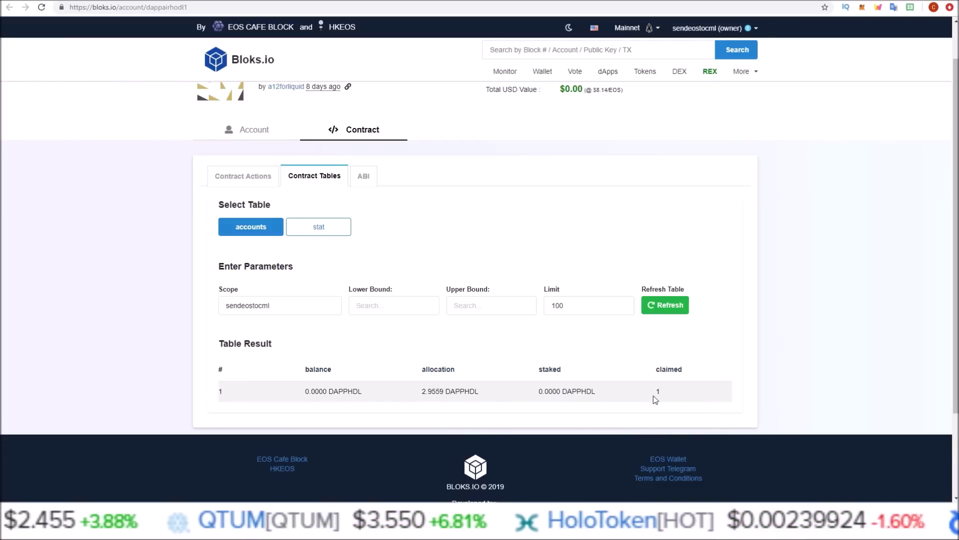
left_click_drag(651, 393, 683, 395)
left_click(707, 390)
scroll(789, 264, "up", 1)
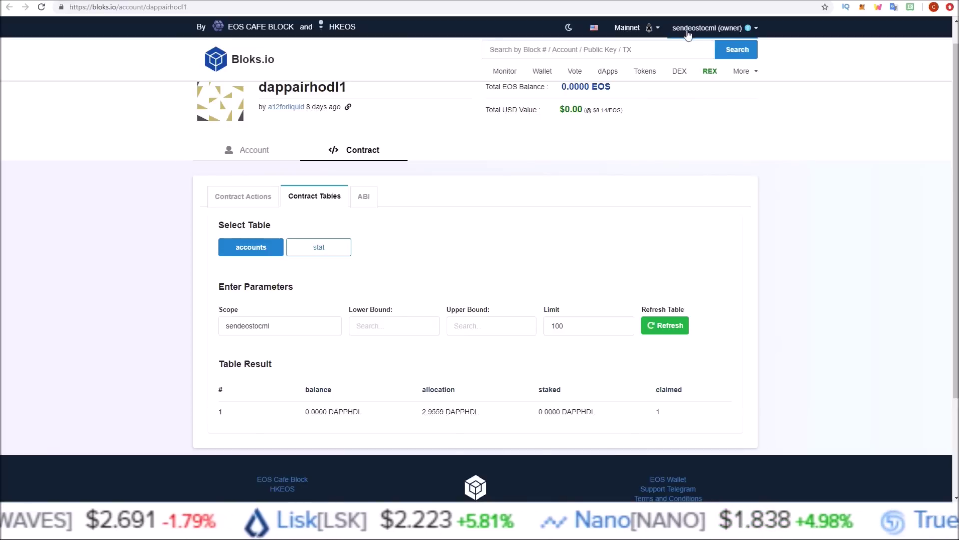
scroll(859, 150, "up", 1)
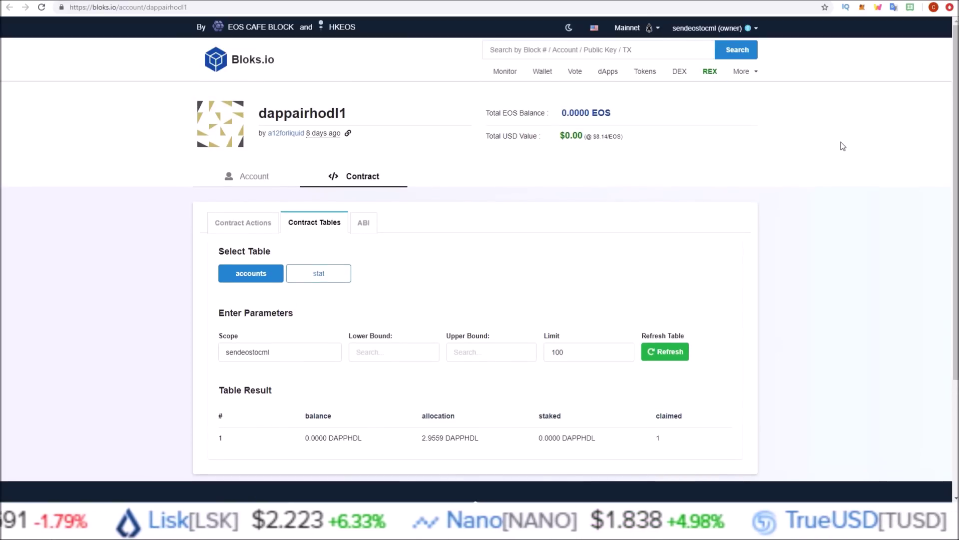